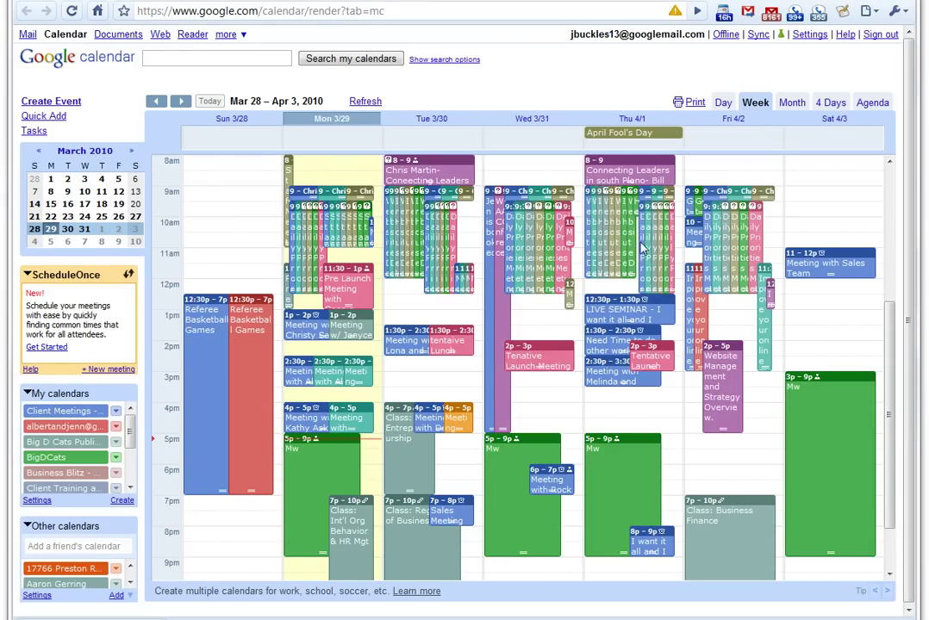
- Begin adding a friend's calendar, then toggle the Client Meetings events off and on twice
left_click(43, 546)
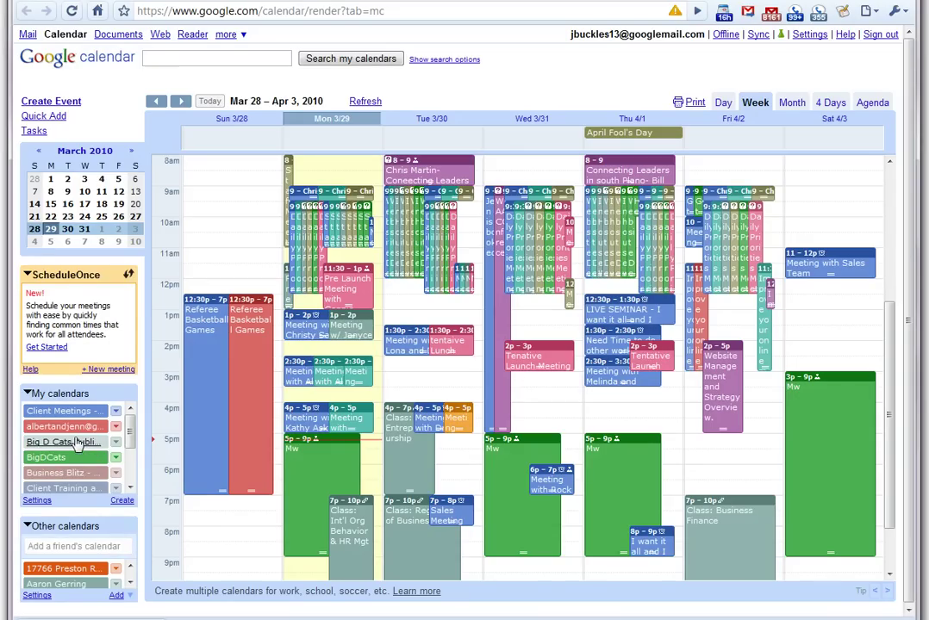
left_click(73, 412)
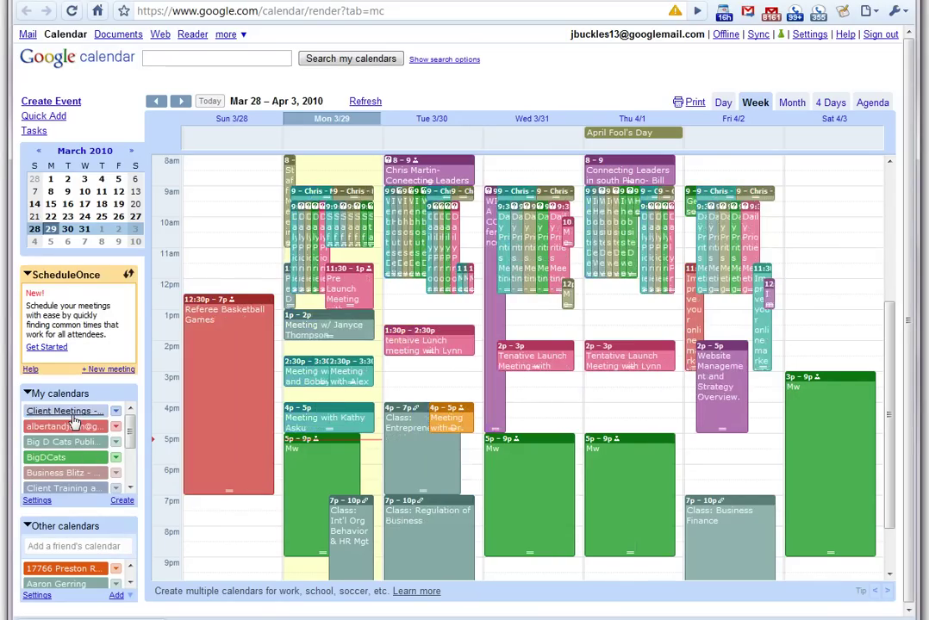
left_click(74, 412)
left_click(73, 414)
left_click(74, 412)
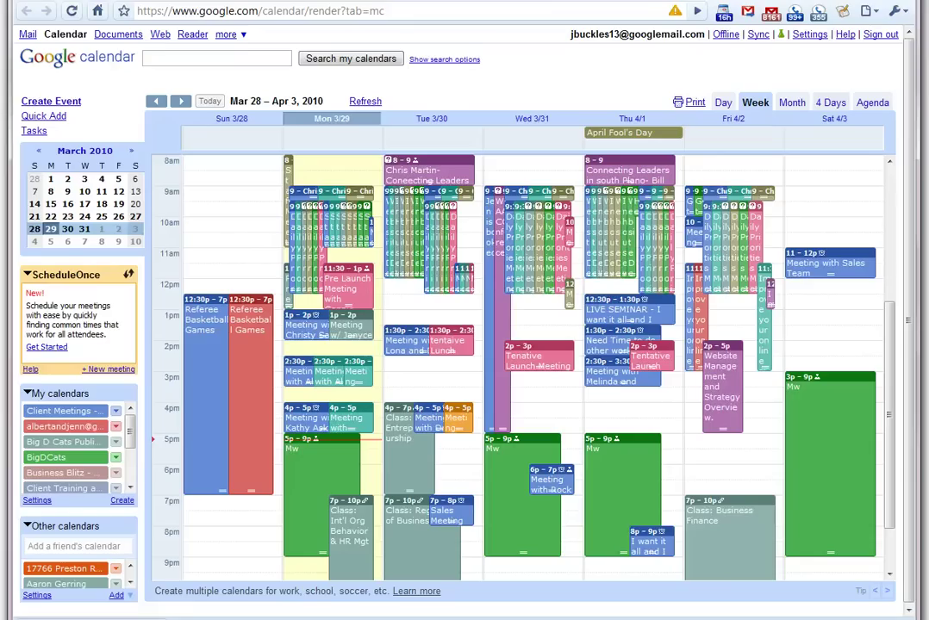
- Create a Saturday 9am event titled 'Meeting with a potential client - need help'
left_click(837, 200)
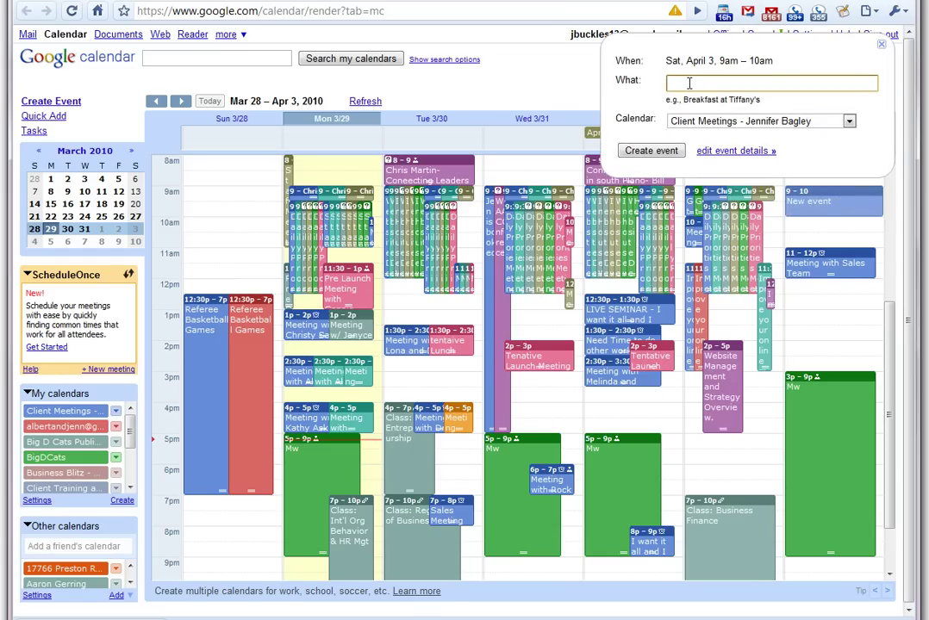
type("Meeting with a potential clien")
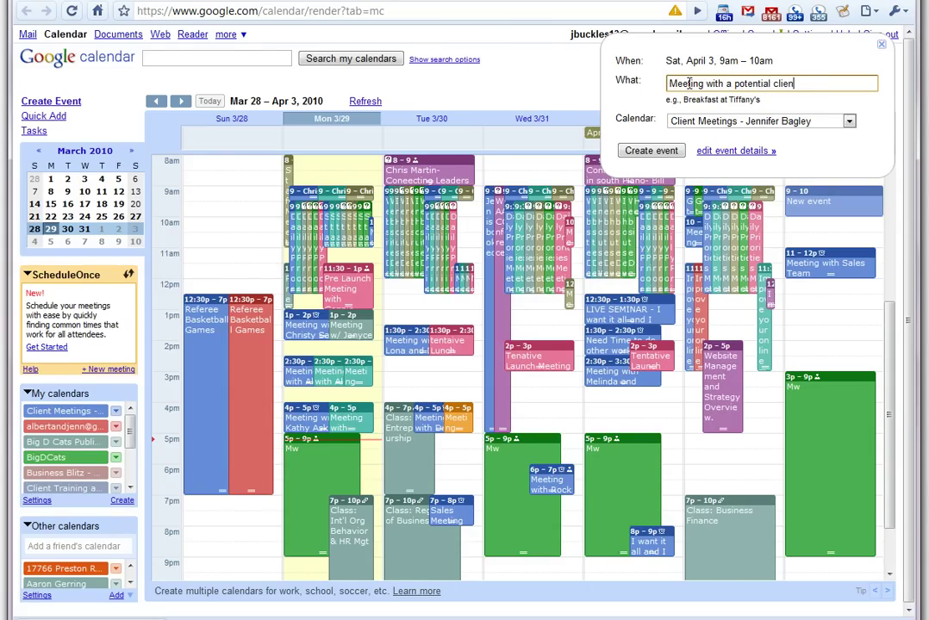
type("t - need help")
- Select the event title and bring up the event's full details form
left_click_drag(847, 84, 659, 92)
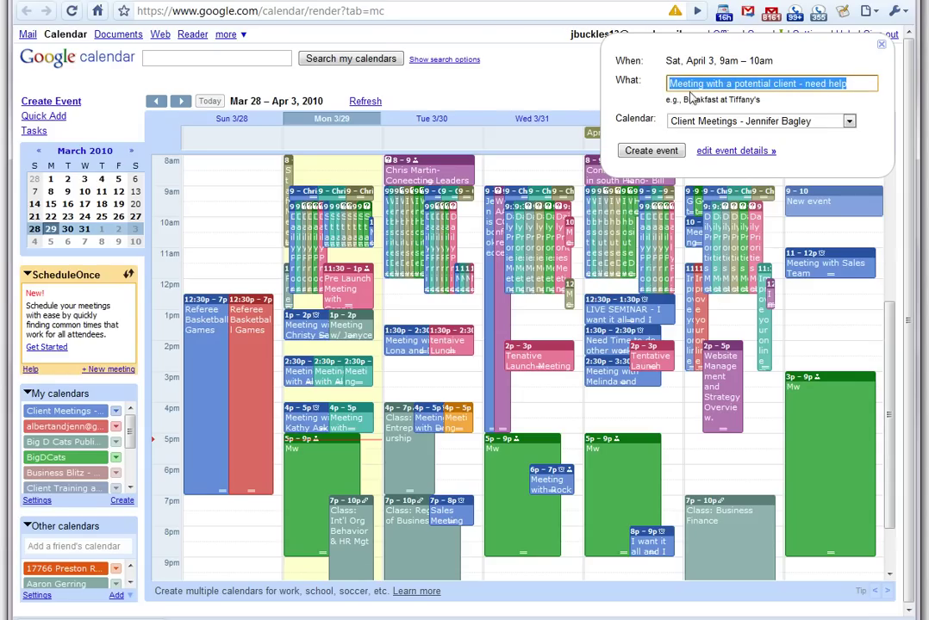
left_click(761, 84)
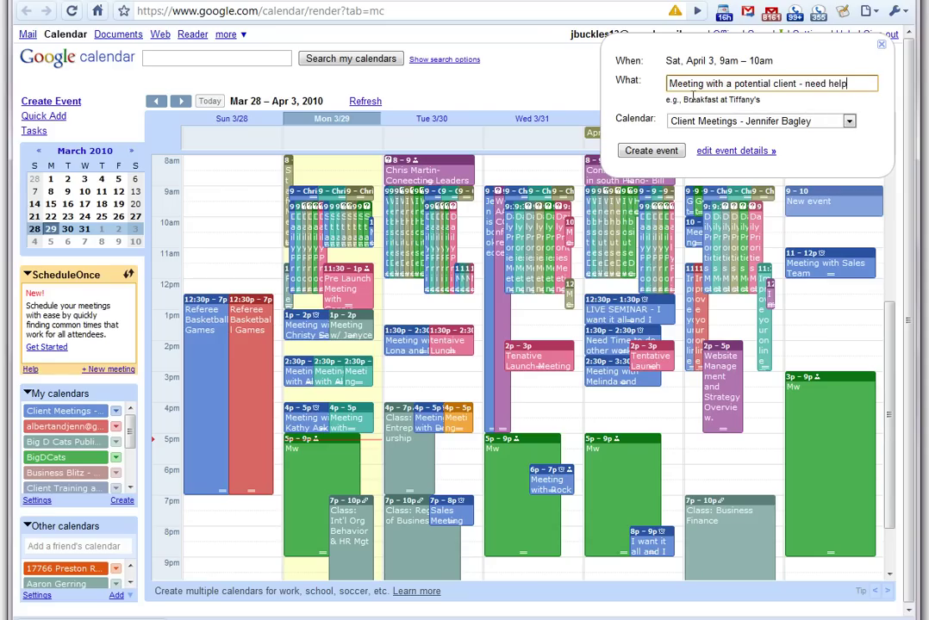
left_click_drag(862, 84, 636, 96)
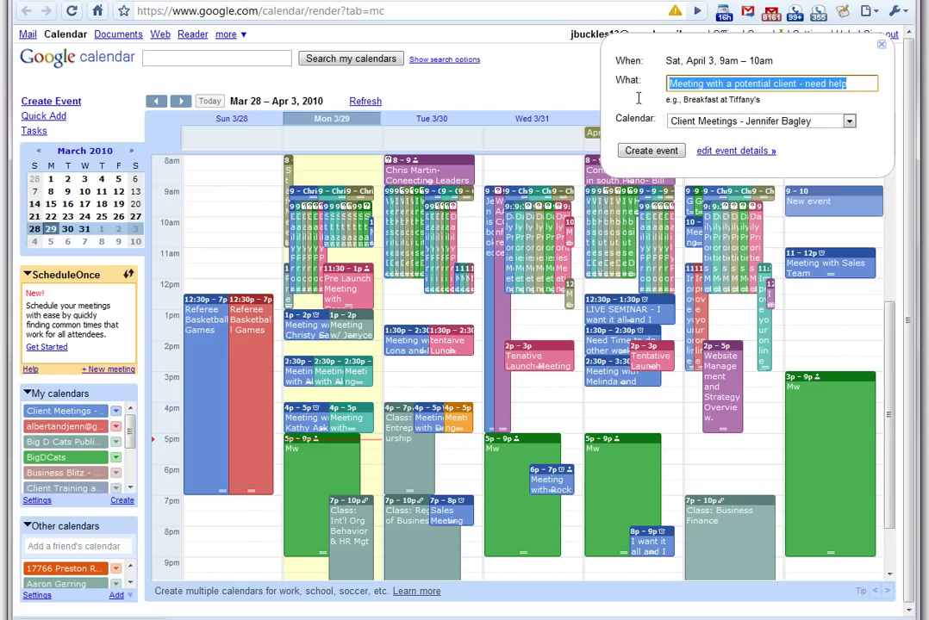
left_click(731, 160)
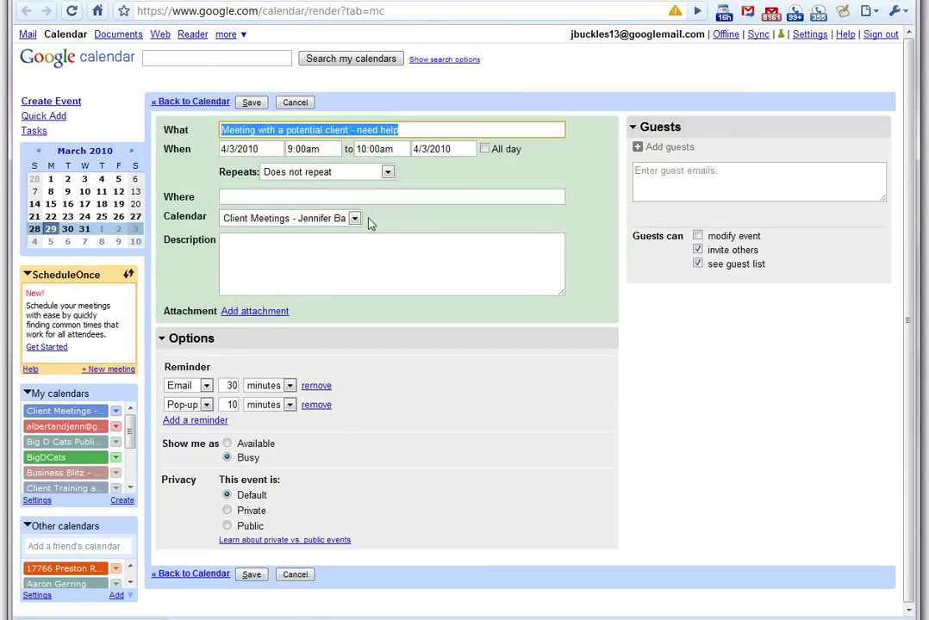
- Enter location Conference and description lines 'Company Name', 'Client Name' and 'Details'
left_click(281, 198)
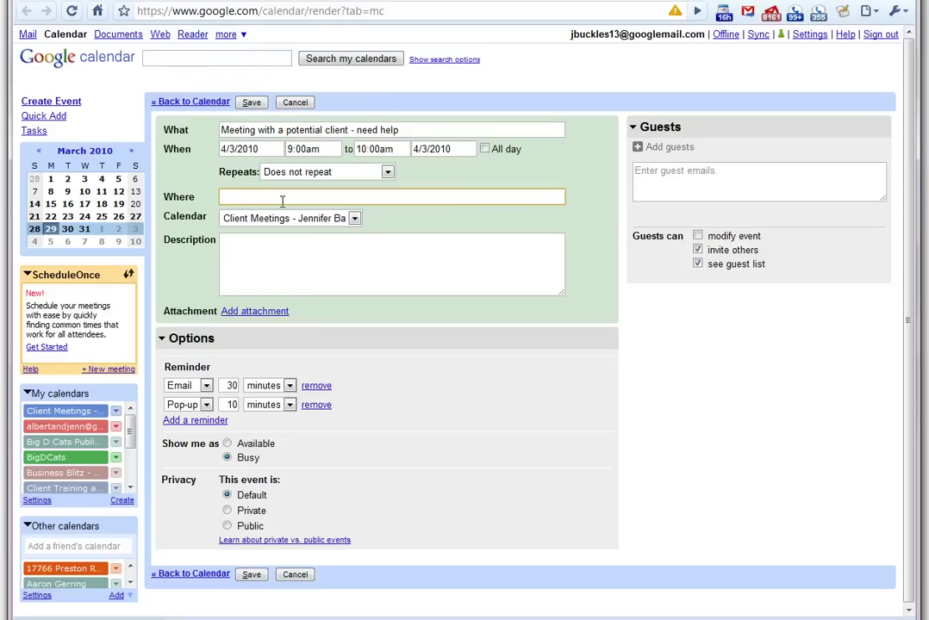
type("Conference")
left_click(299, 260)
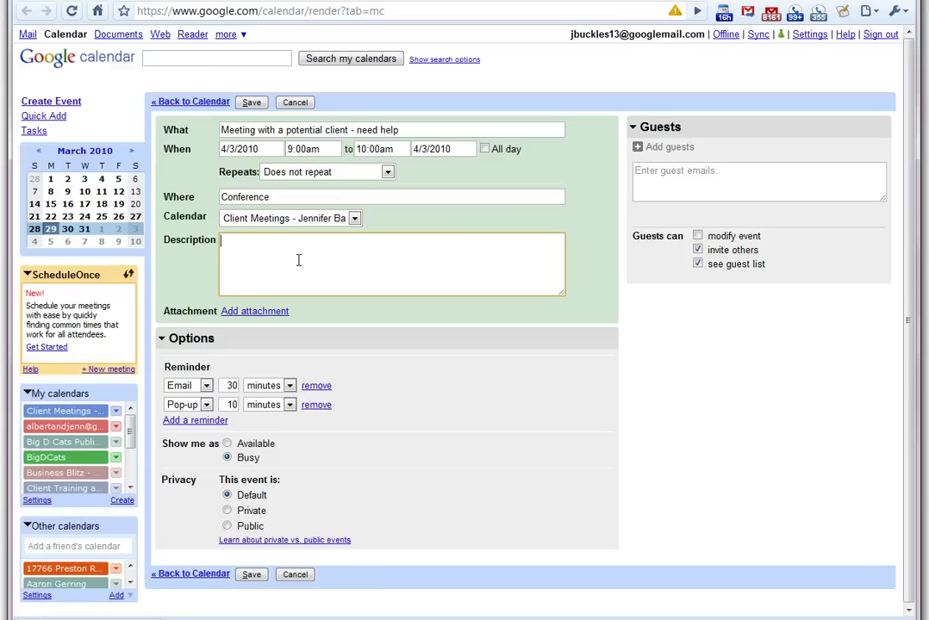
type("Company Name")
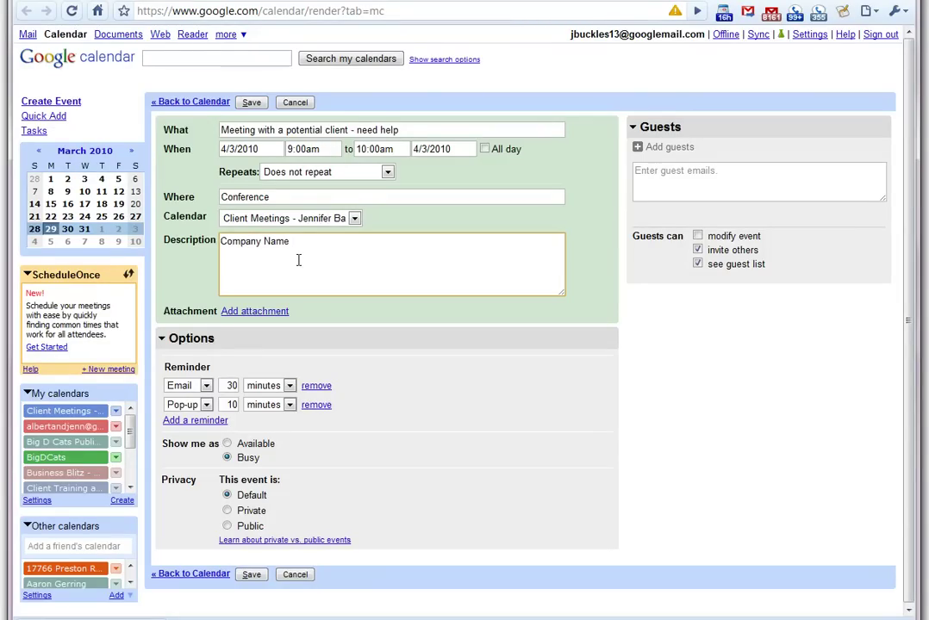
key("Return")
type("Client Namee")
key("BackSpace")
key("BackSpace")
type("e")
key("Return")
type("Details")
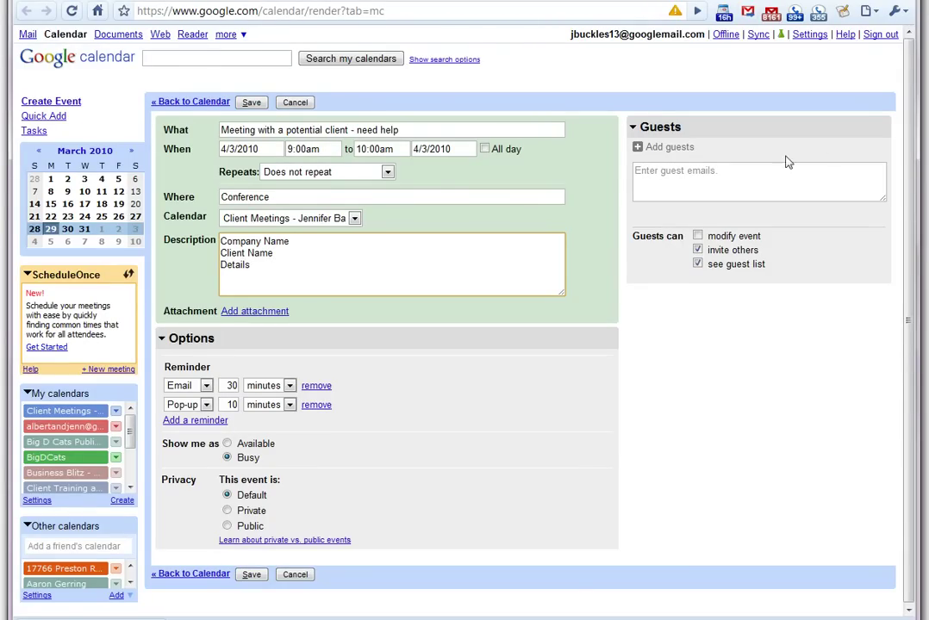
- Add one guest from the address suggestion, leaving 'modify event' switched off
left_click(767, 181)
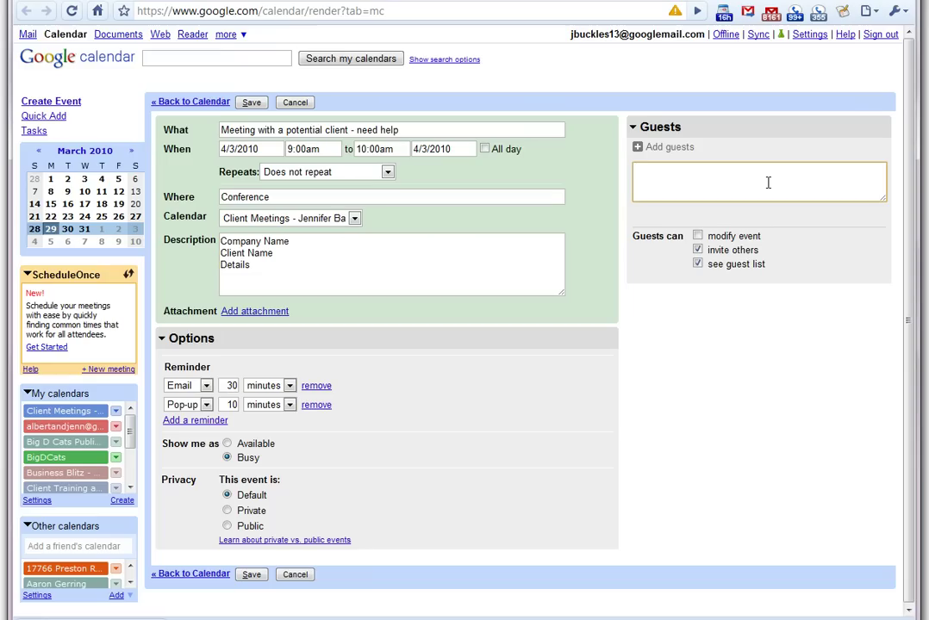
type("rr")
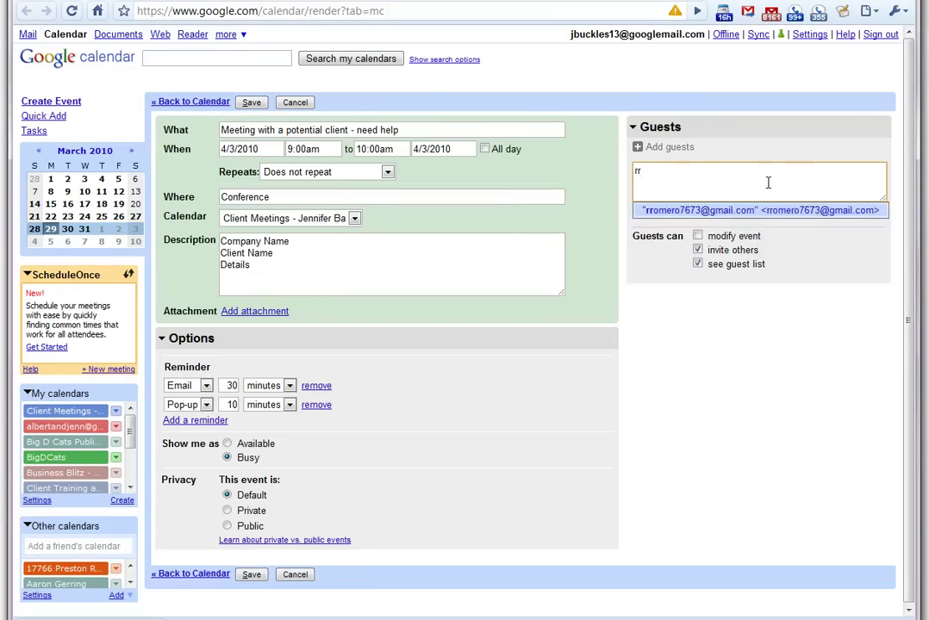
key("Return")
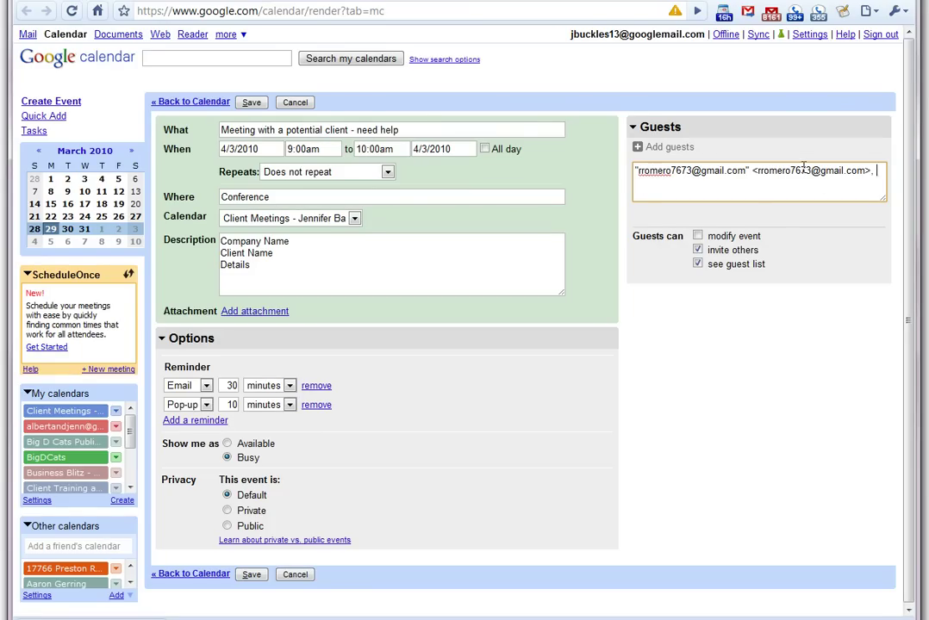
left_click(697, 235)
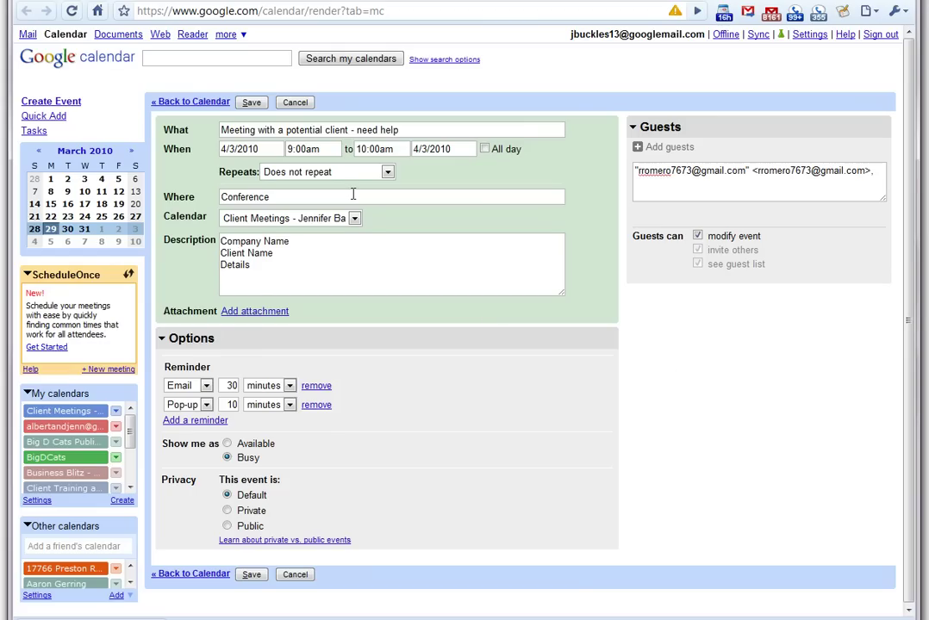
left_click(698, 236)
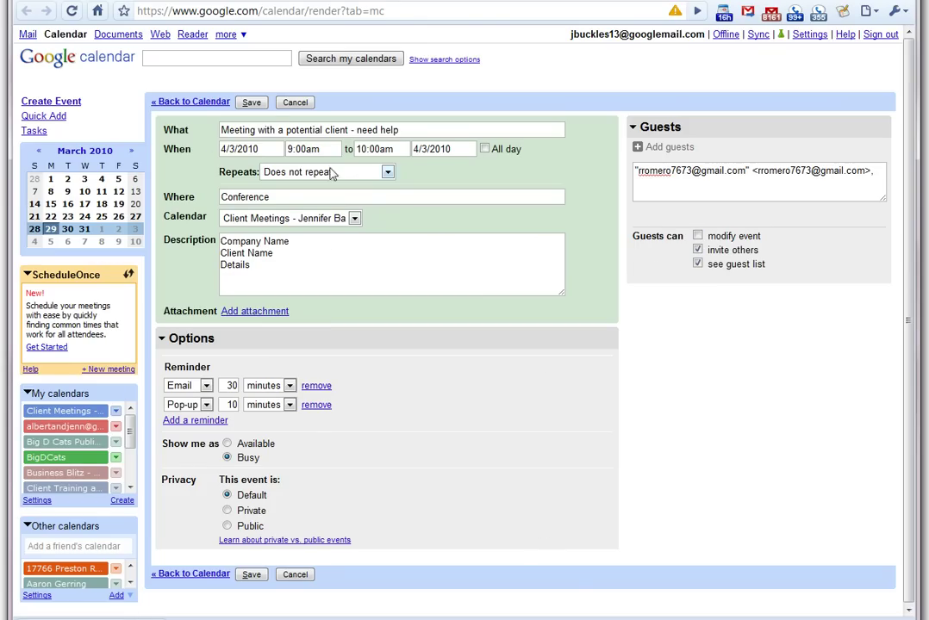
- Save the meeting and choose Don't send for the guest invitations
left_click(251, 103)
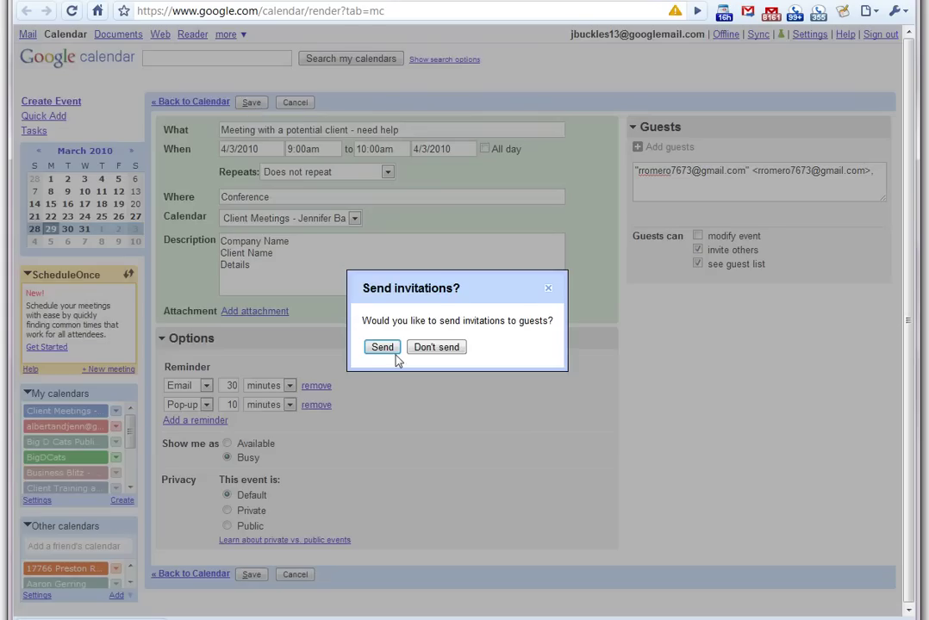
left_click(437, 348)
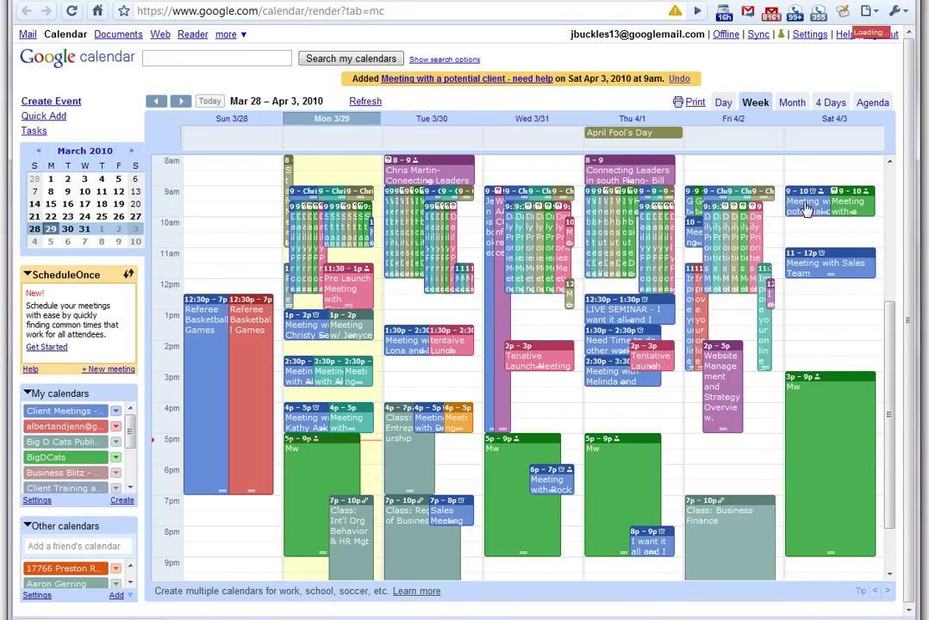
- Copy the Saturday meeting to the team member's calendar through More Actions and save it
left_click(802, 208)
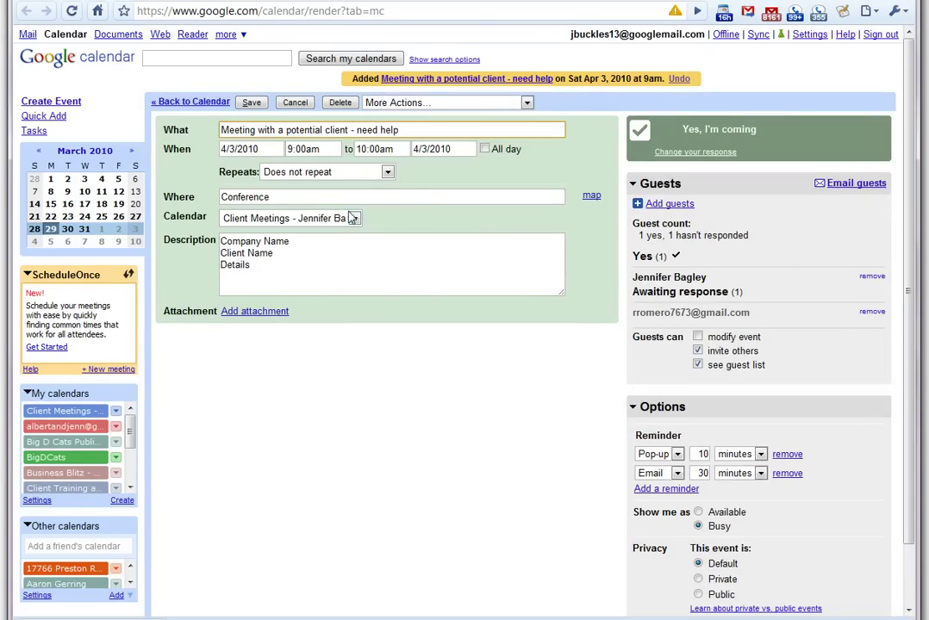
left_click(423, 105)
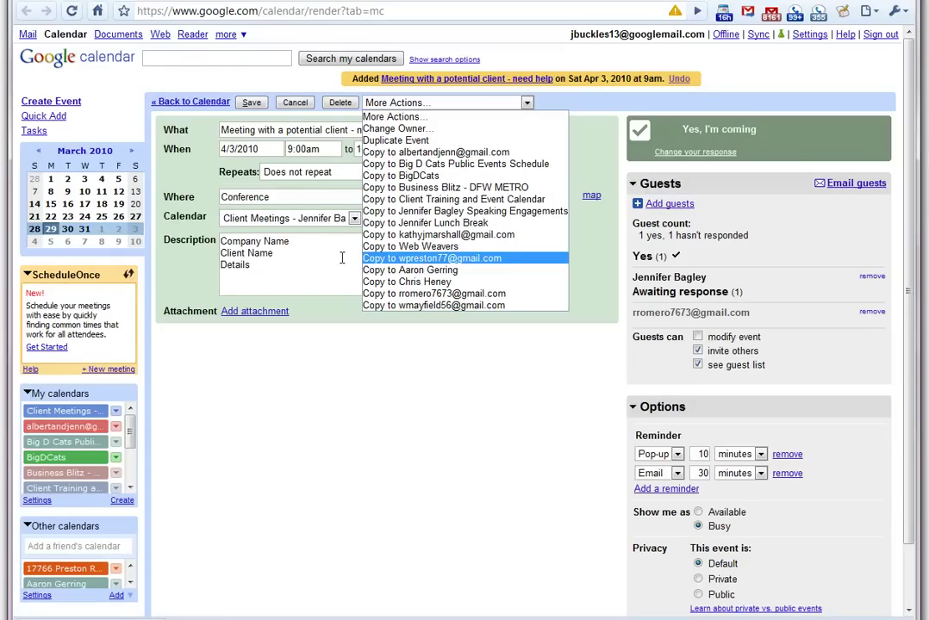
left_click(411, 261)
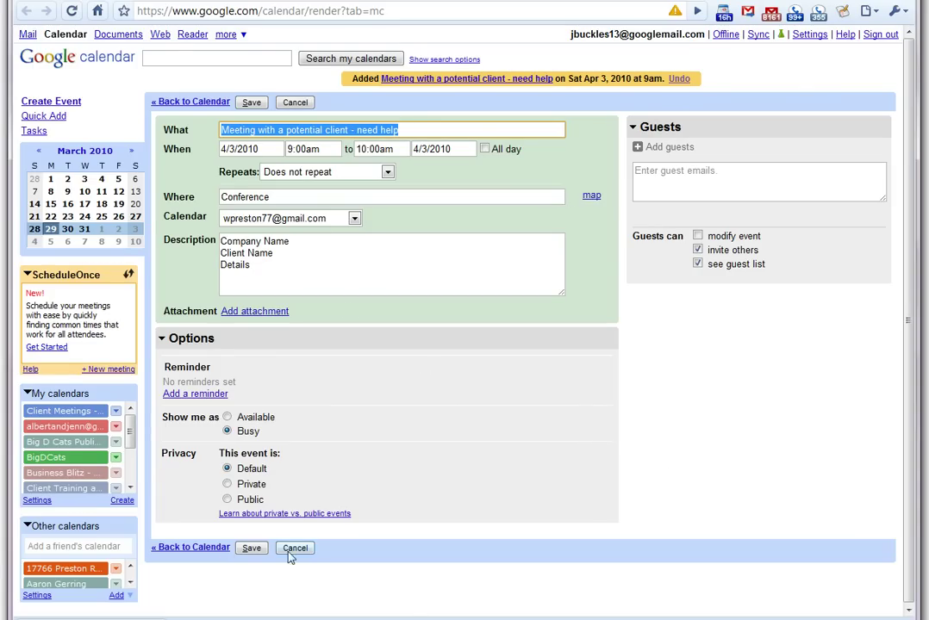
left_click(245, 550)
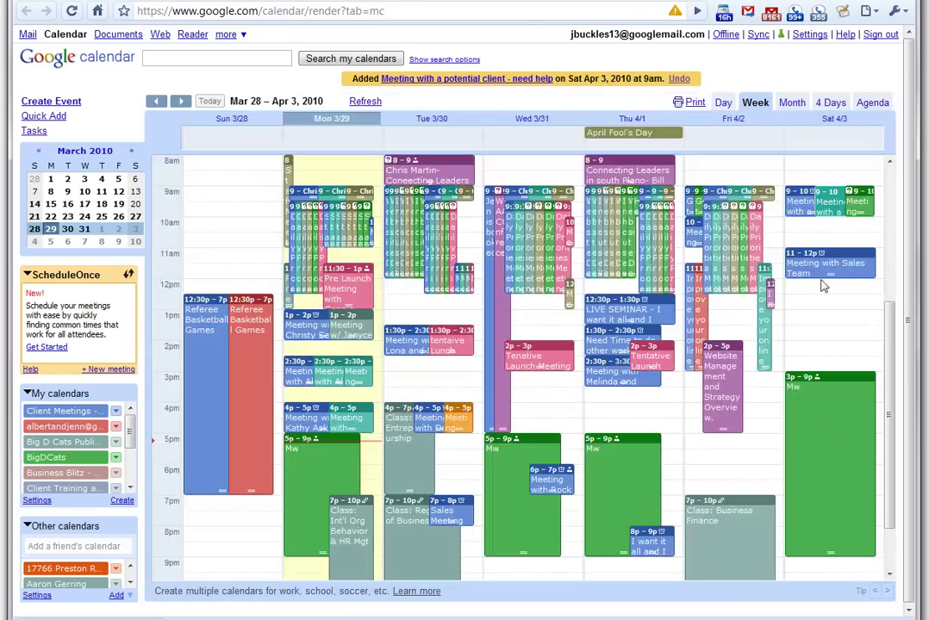